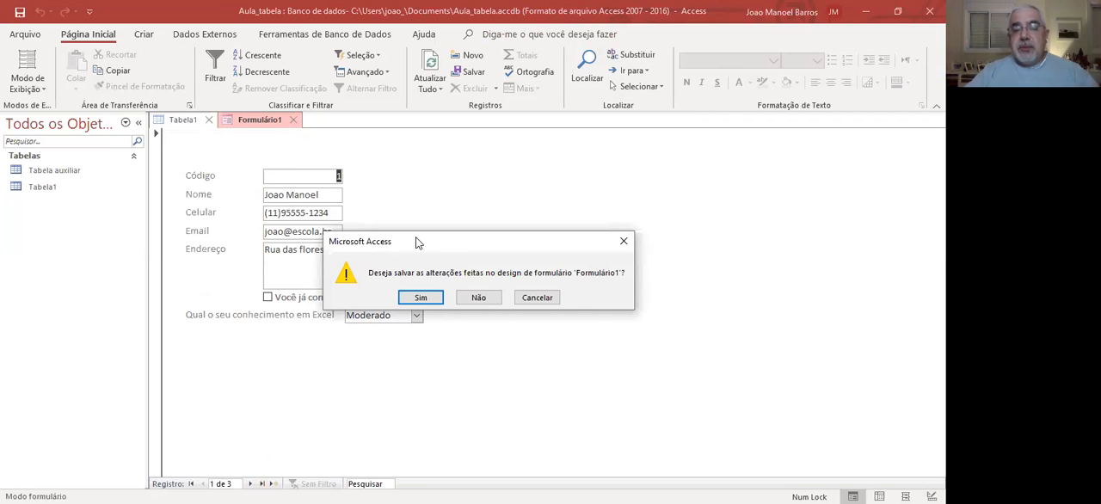
Save the design changes of Formulário1 under that name and close the field list and Tabela1.
click(429, 299)
click(473, 207)
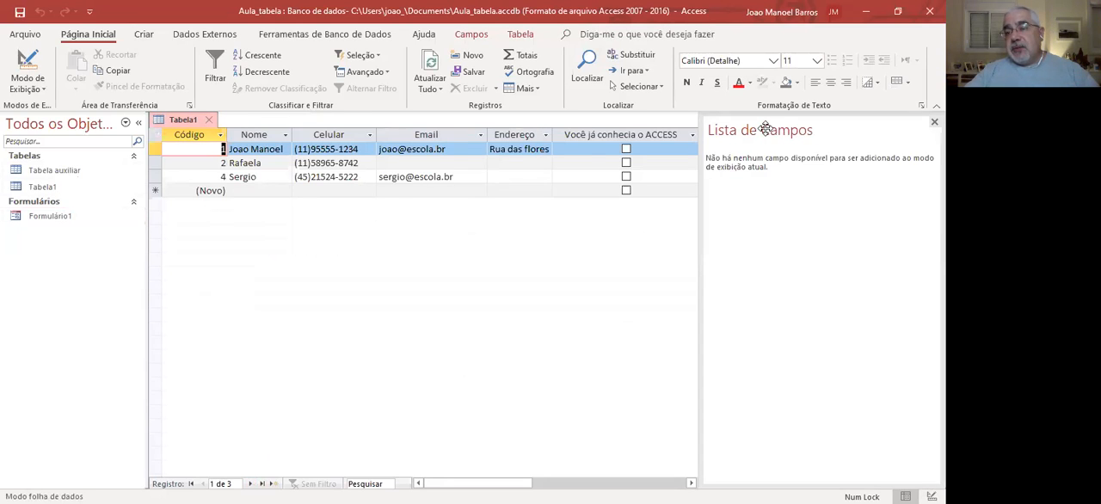
click(935, 123)
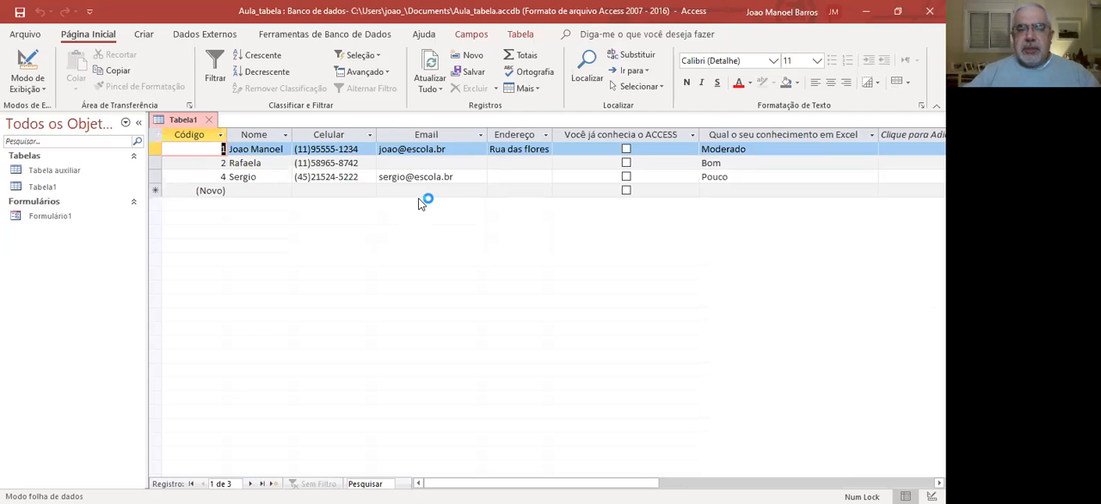
click(208, 120)
Open Formulário1 and go through its existing records to a new blank record.
double_click(30, 219)
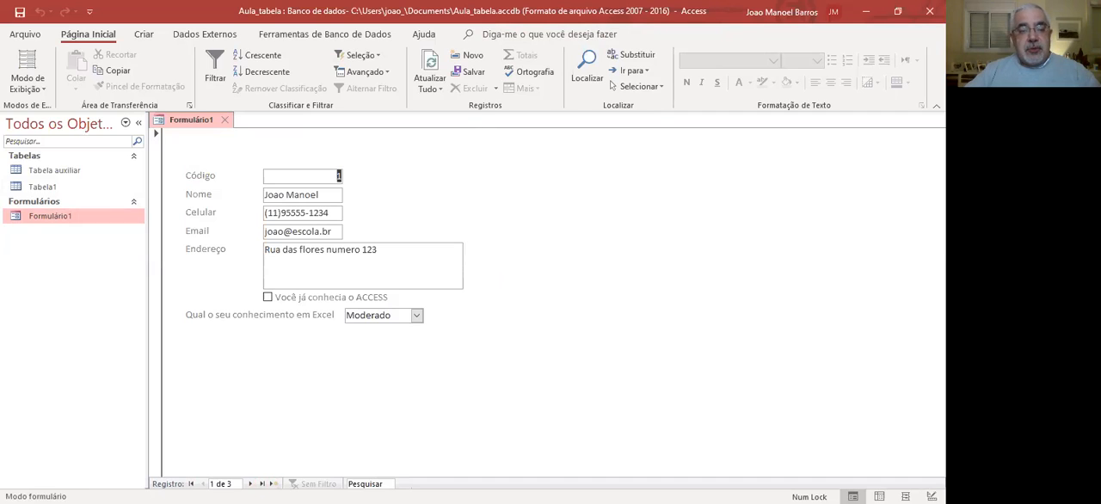
click(250, 484)
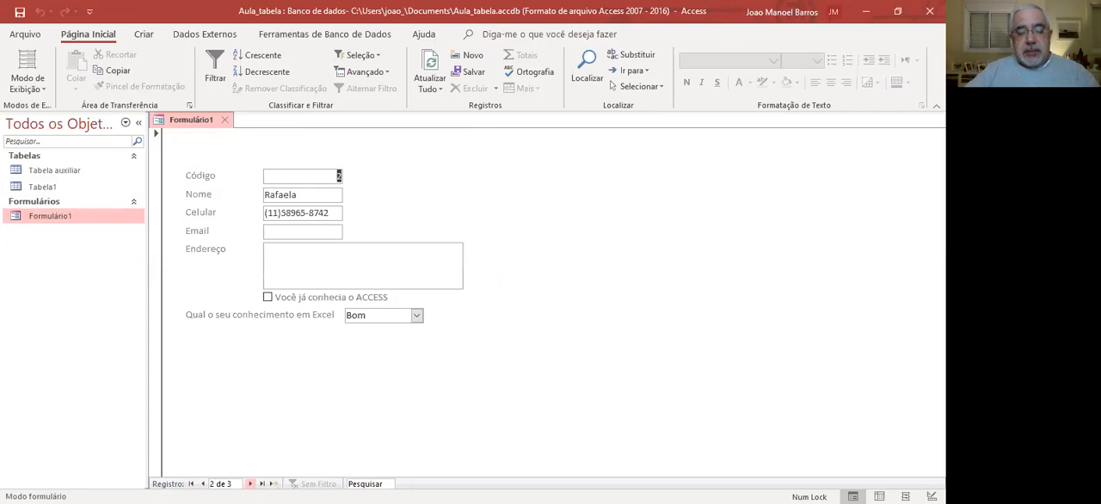
click(251, 483)
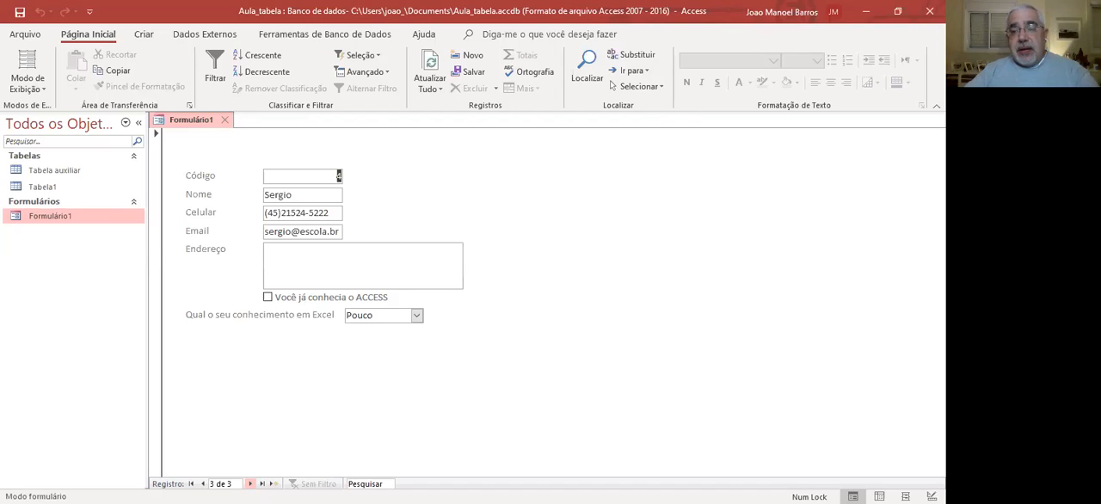
click(251, 483)
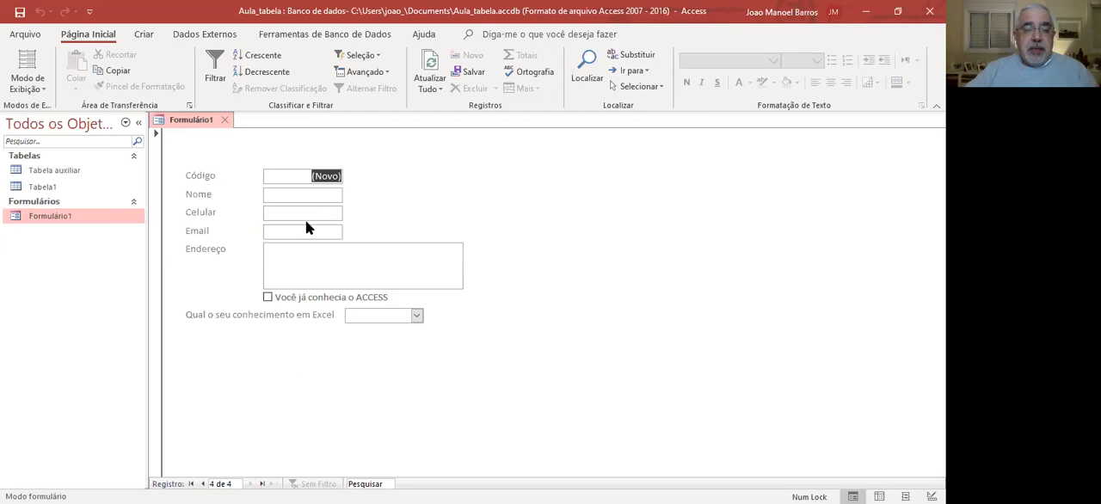
Enter the person's name and mobile number in the Nome and Celular fields of the new record.
click(305, 196)
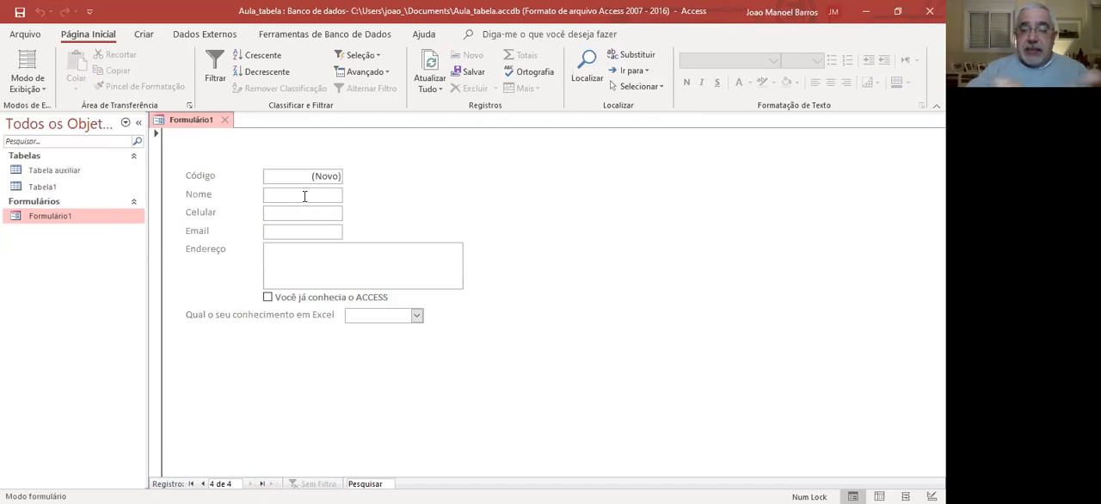
text(Paula)
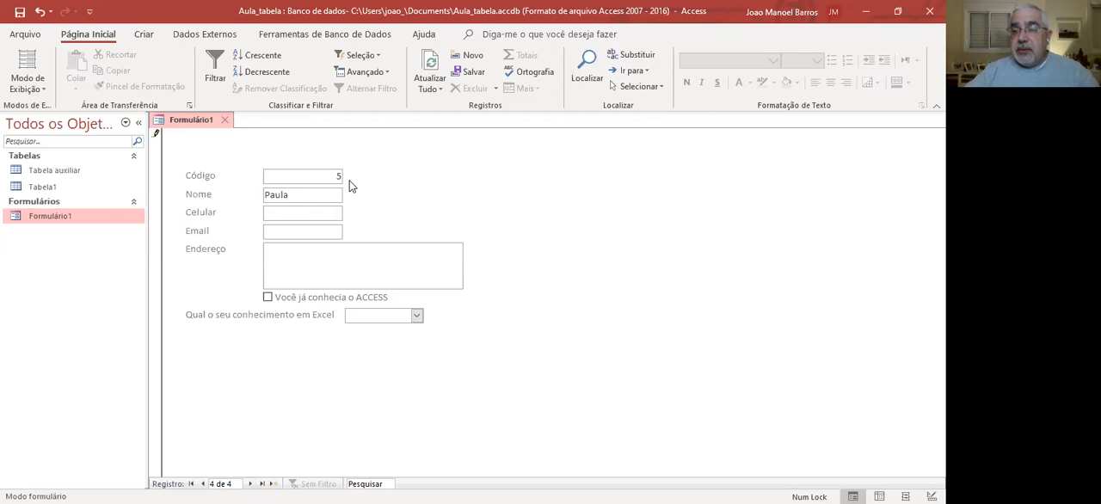
click(292, 216)
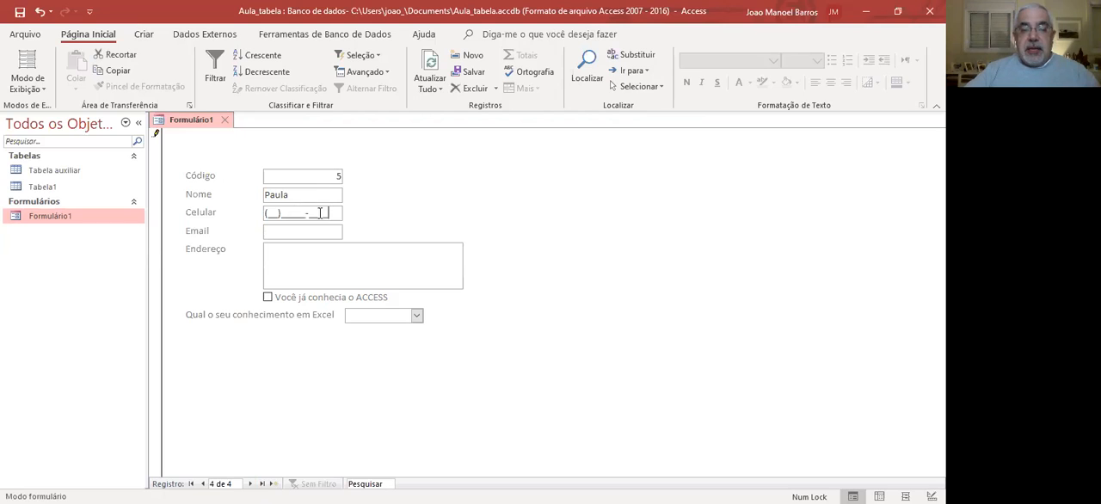
drag(328, 213, 256, 213)
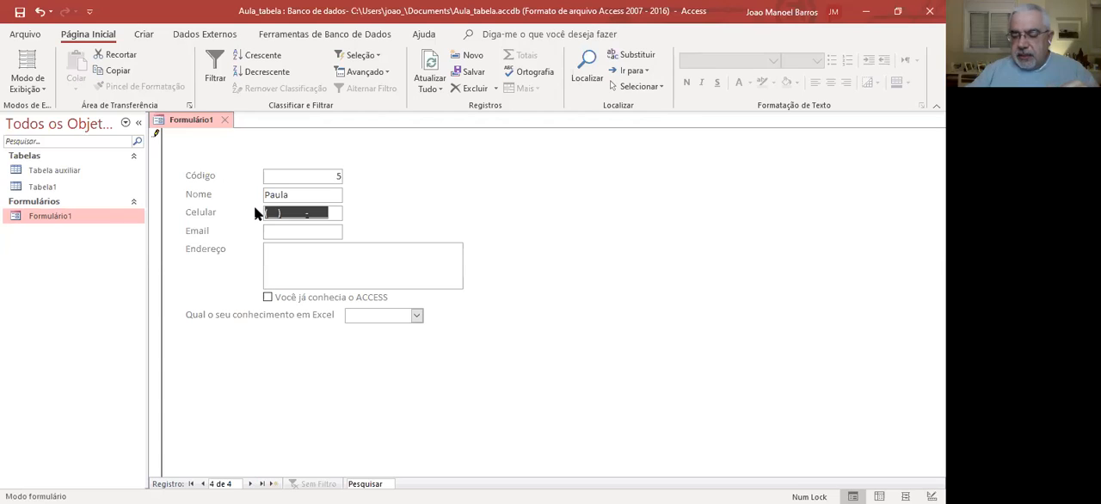
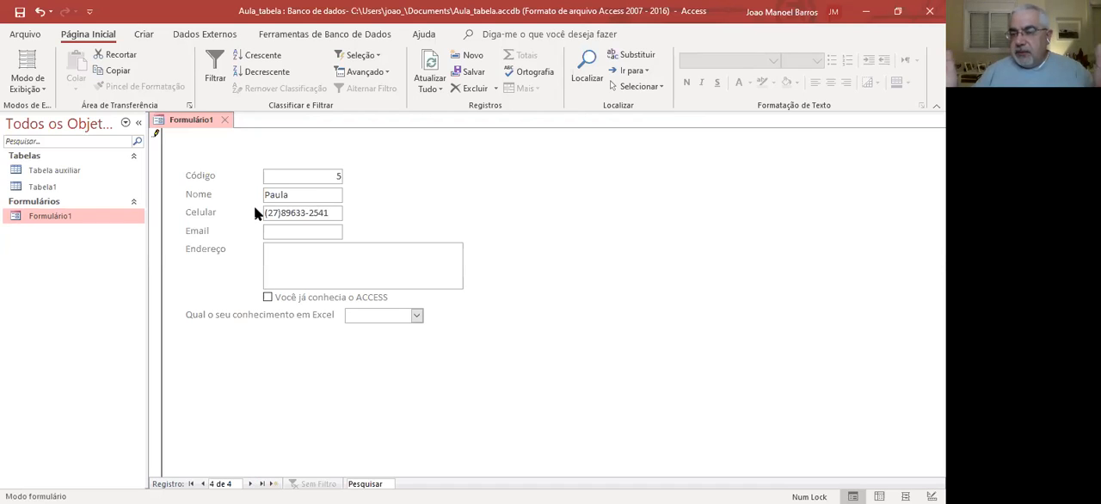
Fill in the Endereço field with the person's full postal address, including apartment, city and state.
click(303, 253)
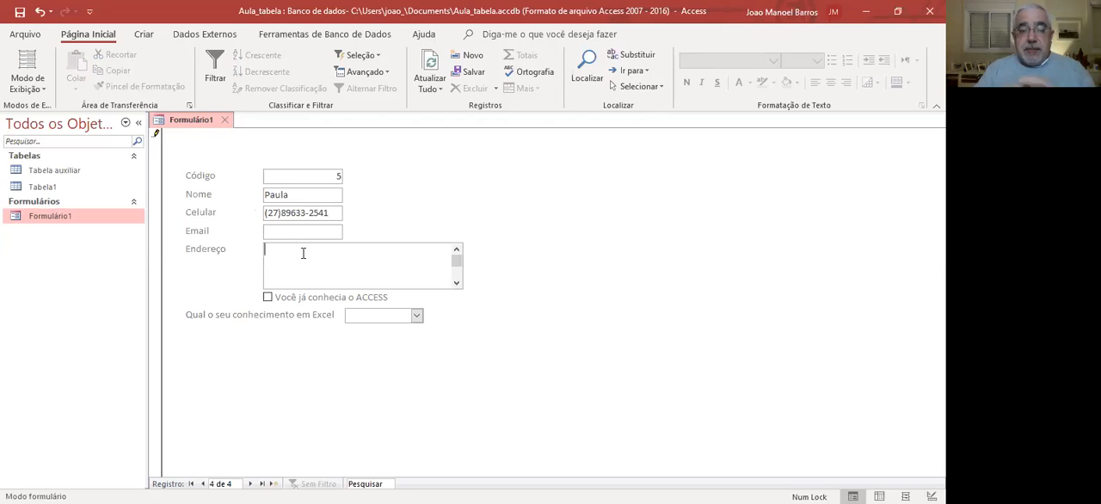
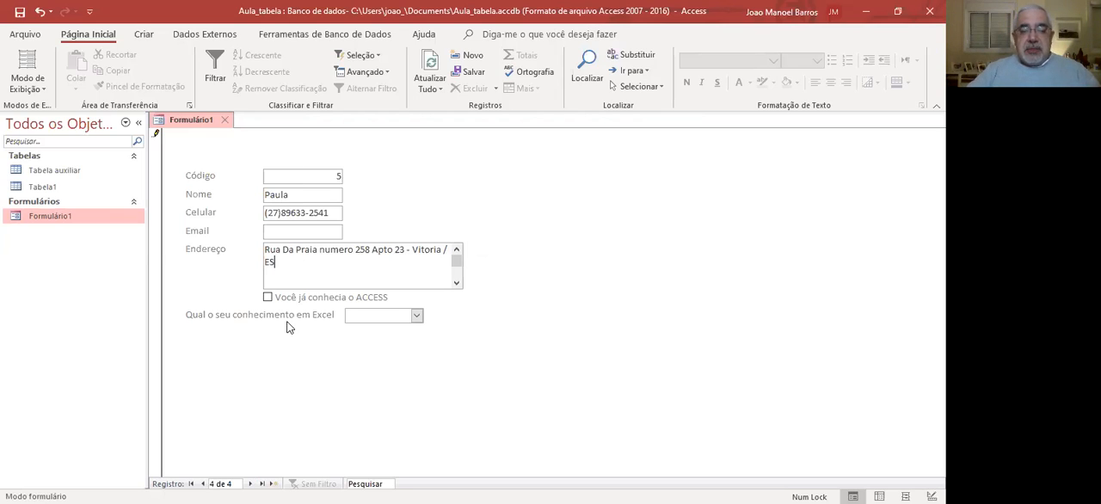
Tick "Você já conhecia o ACCESS", set the Excel knowledge field to Bom, and close the form.
click(268, 298)
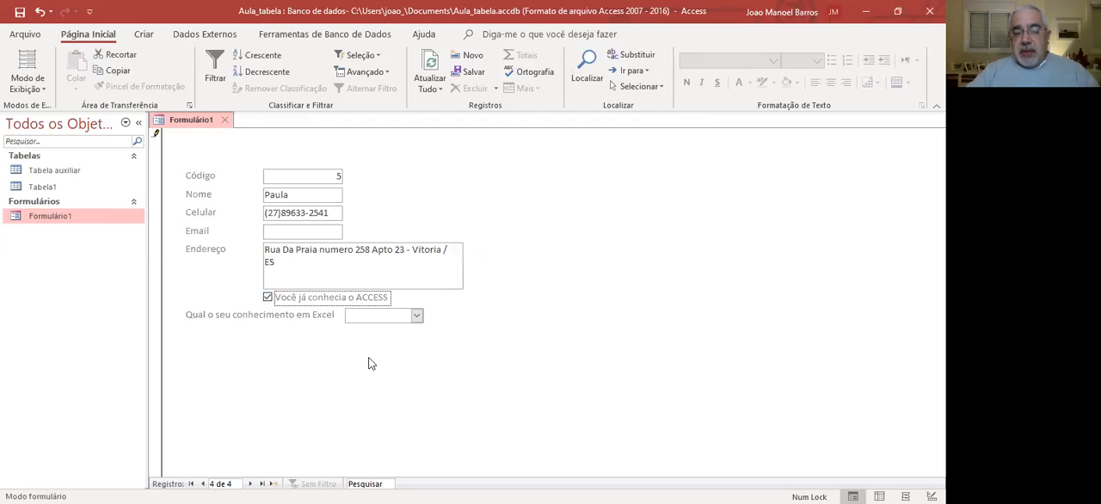
click(417, 316)
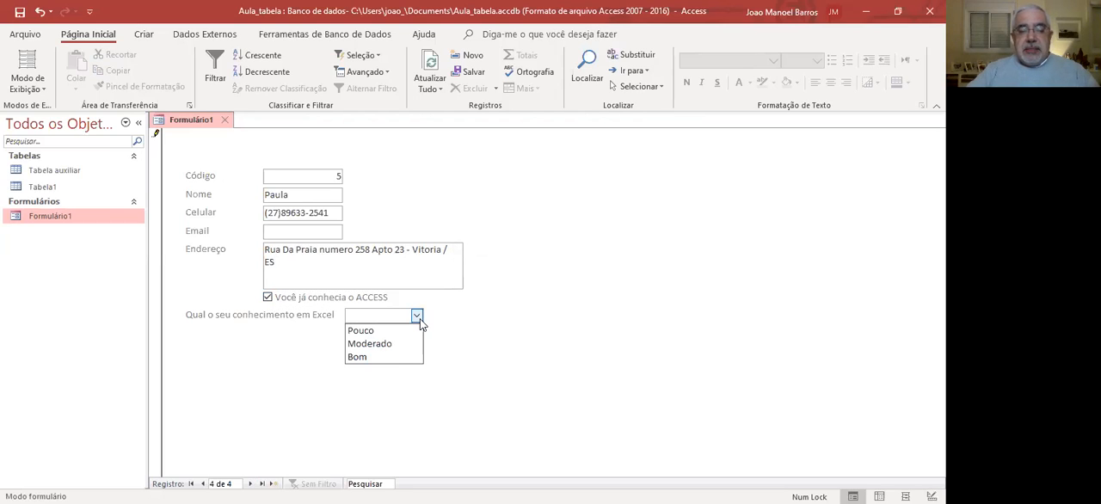
click(392, 357)
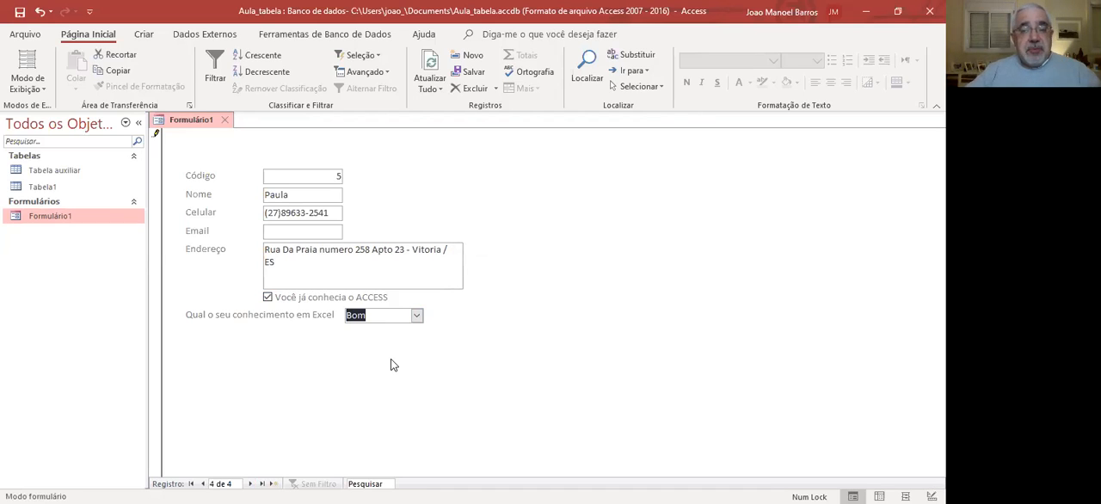
click(225, 121)
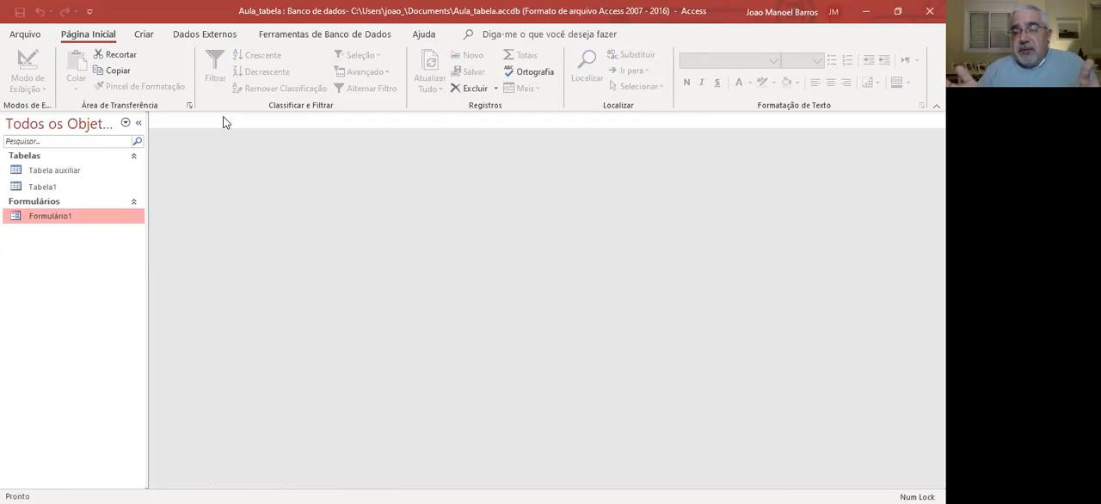
Open Tabela1, check the Celular, Email and Endereço values of the record with Código 5, and close the table.
double_click(52, 190)
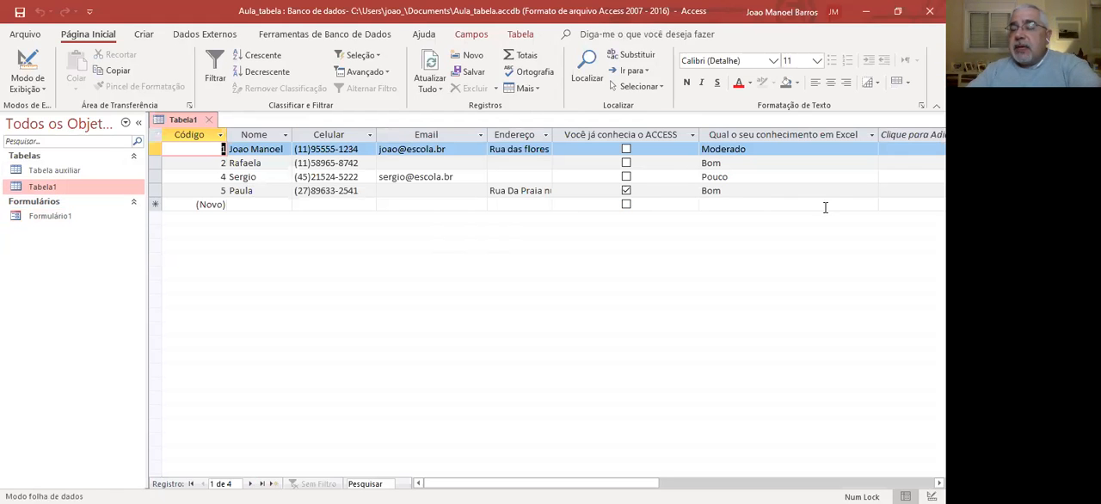
click(327, 193)
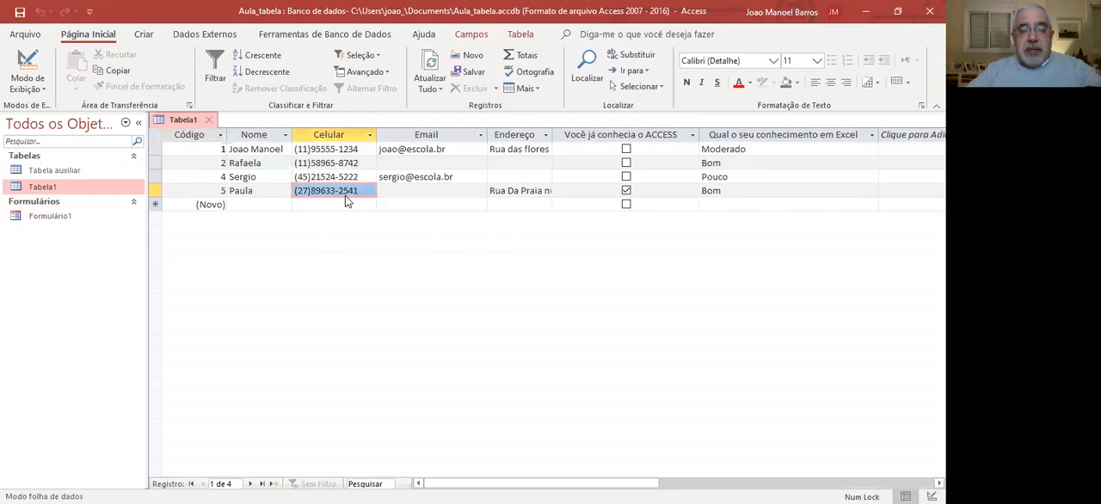
click(413, 191)
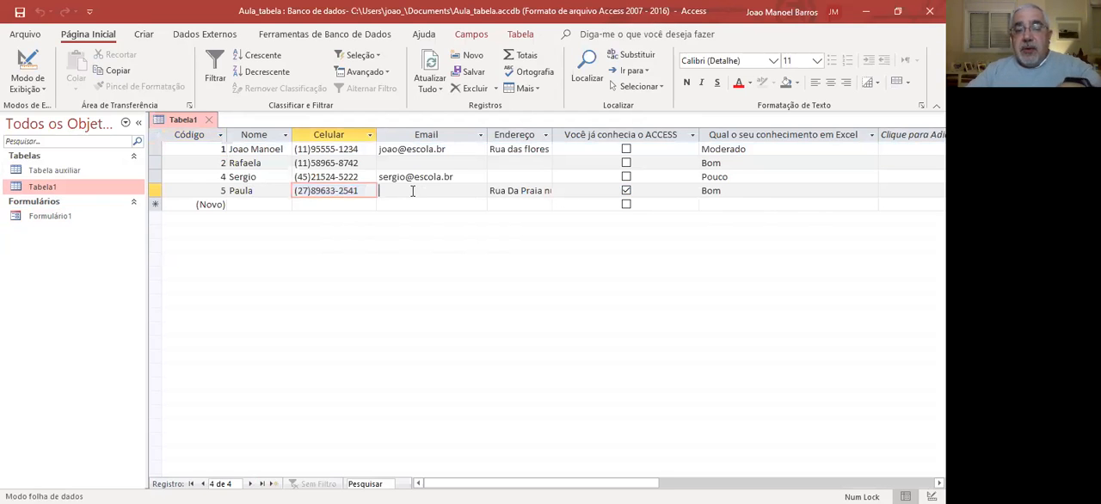
click(533, 191)
drag(532, 191, 638, 199)
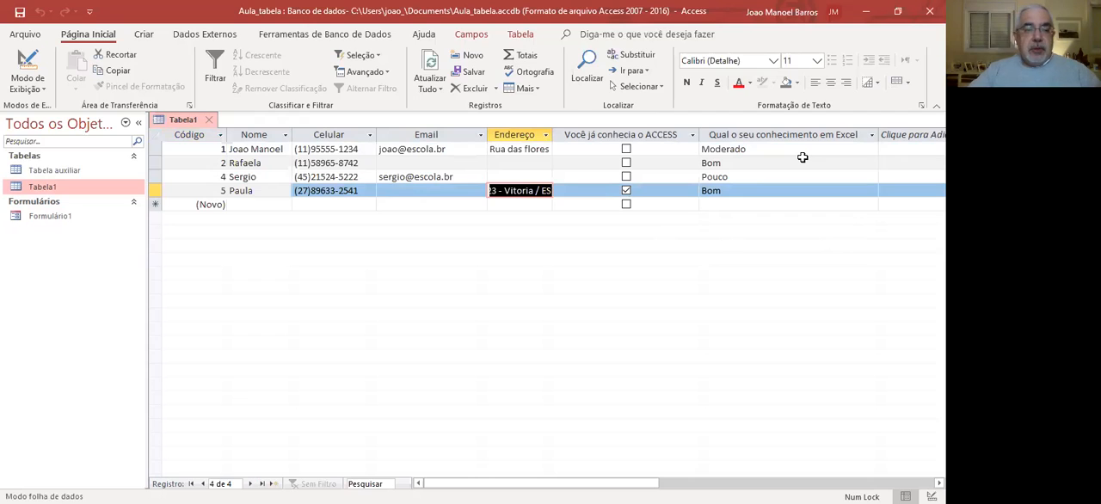
click(209, 119)
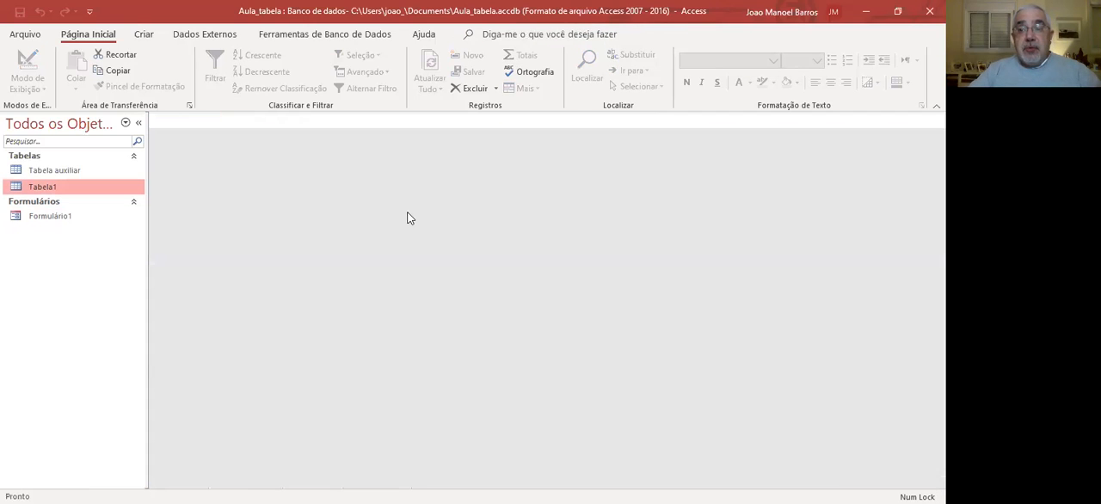
Reopen Formulário1 and go to the fourth record, Código 5.
double_click(52, 217)
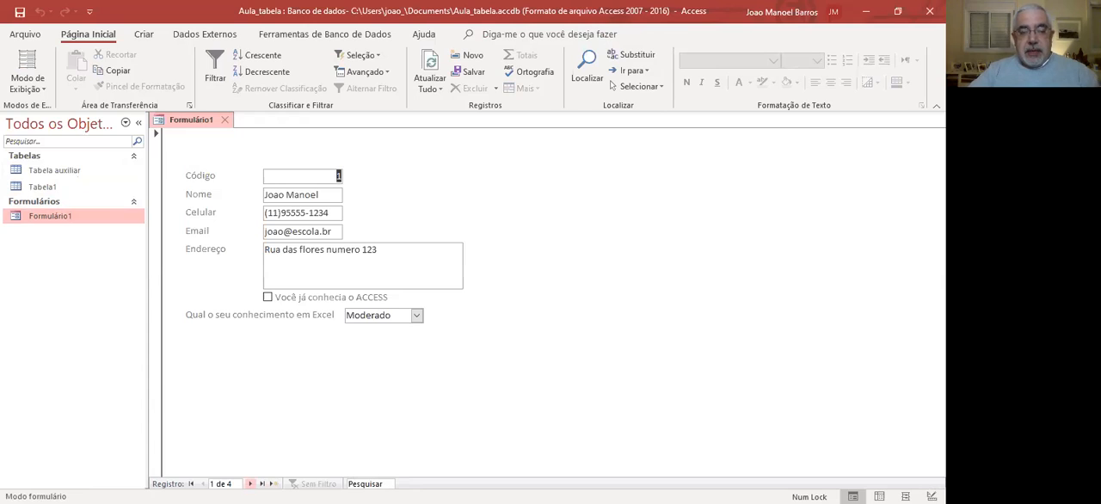
click(250, 484)
click(250, 483)
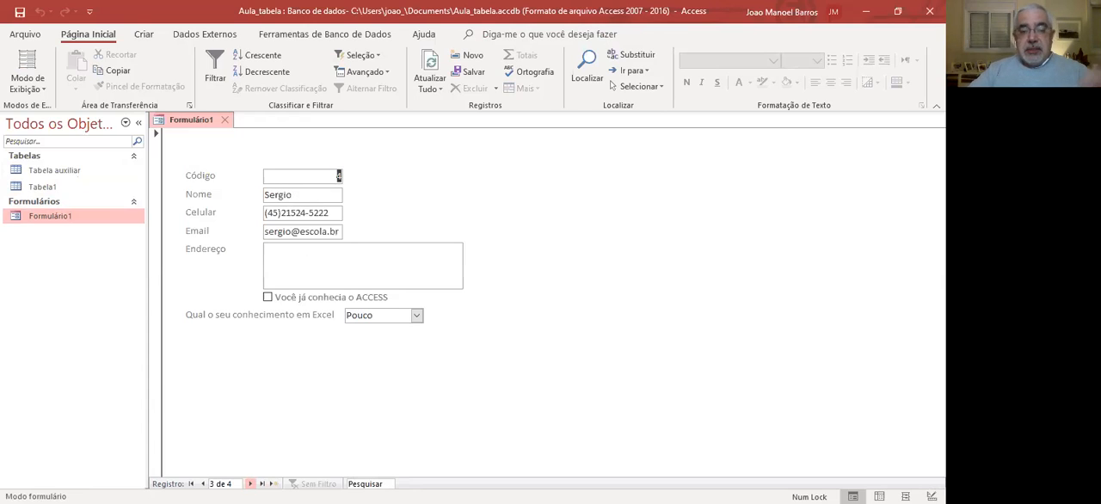
click(250, 484)
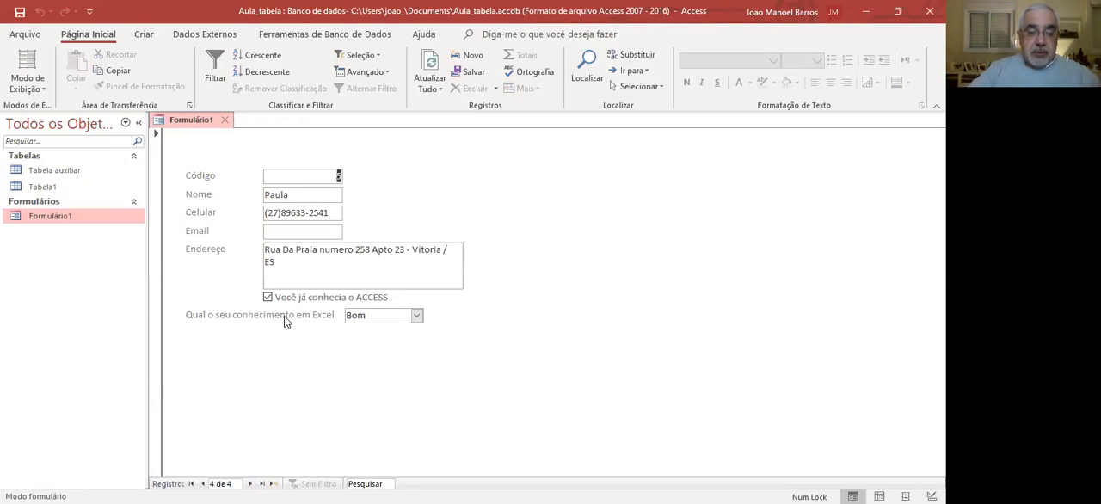
Fill in the contact's e-mail in lowercase in the Email field and close the form.
click(294, 233)
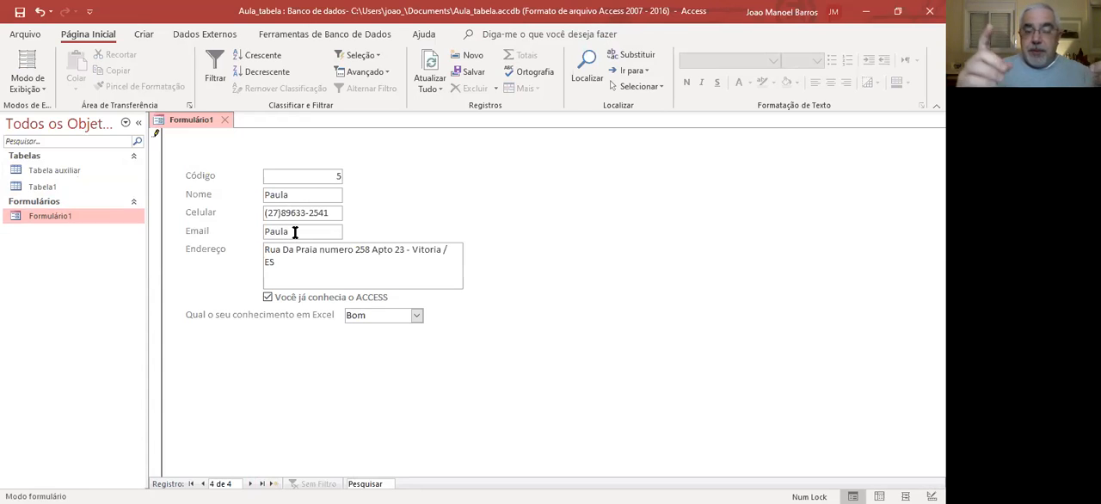
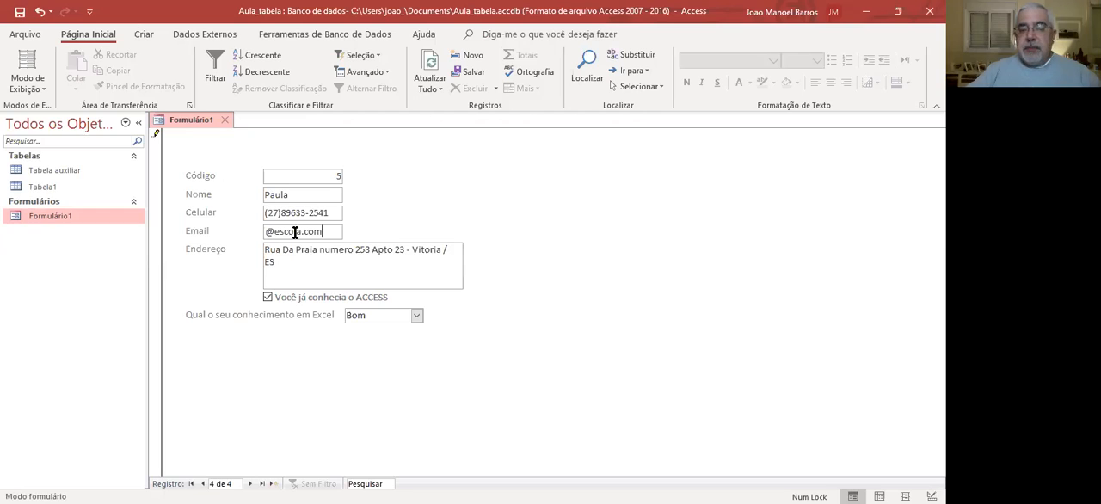
drag(332, 232, 258, 303)
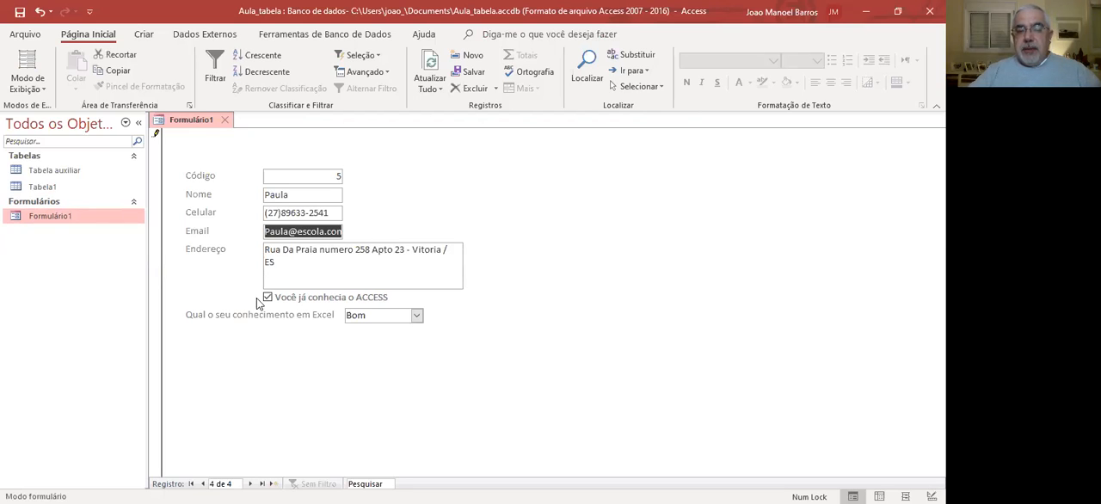
click(311, 262)
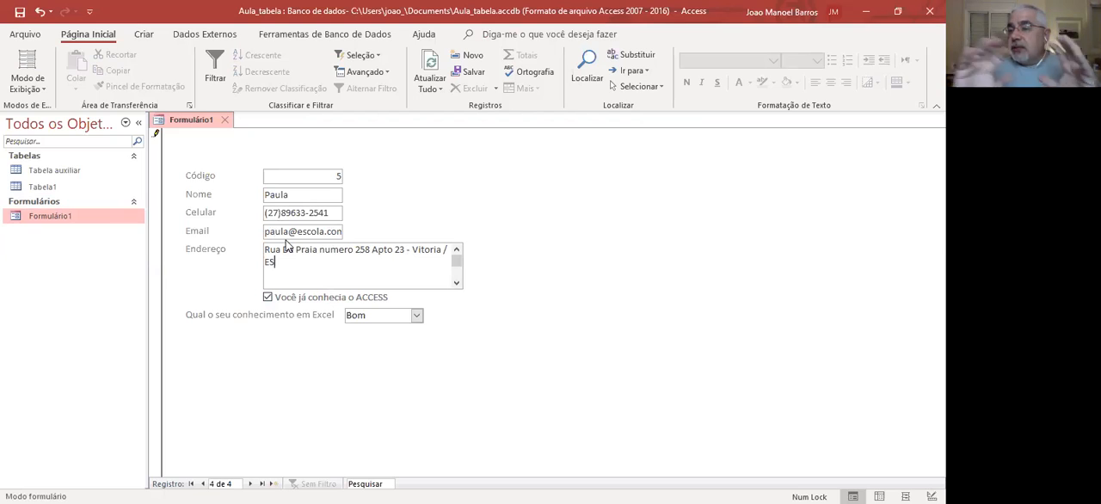
click(224, 119)
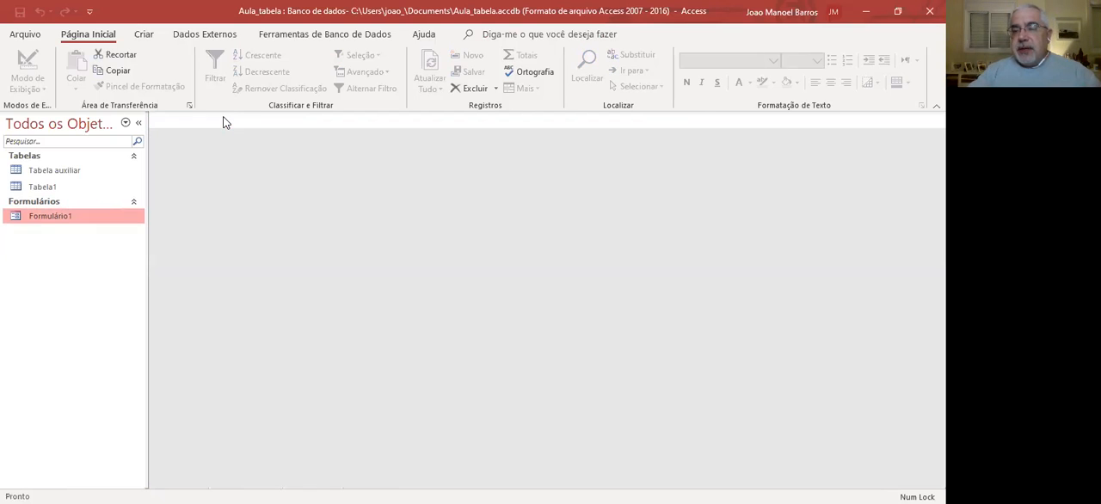